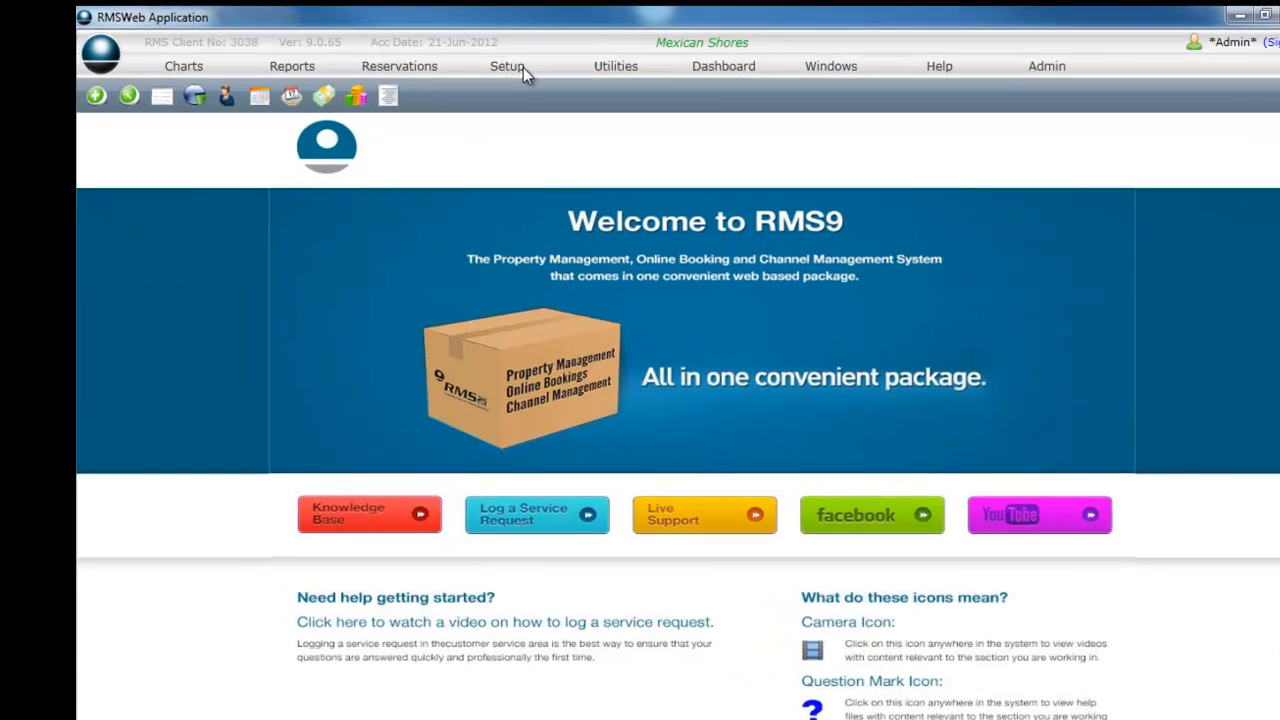
# Add a new rate table in the Per Night Rates setup with the description "Studio Low Season".
pyautogui.click(477, 61)
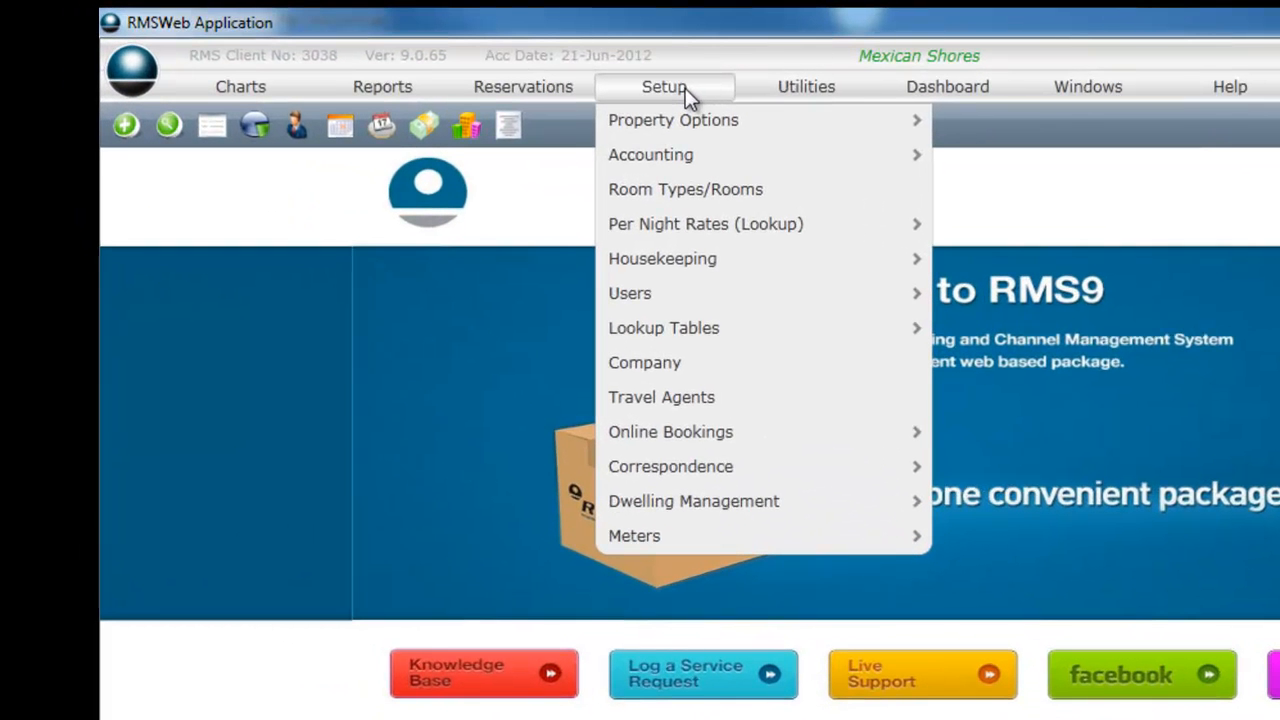
pyautogui.moveTo(714, 224)
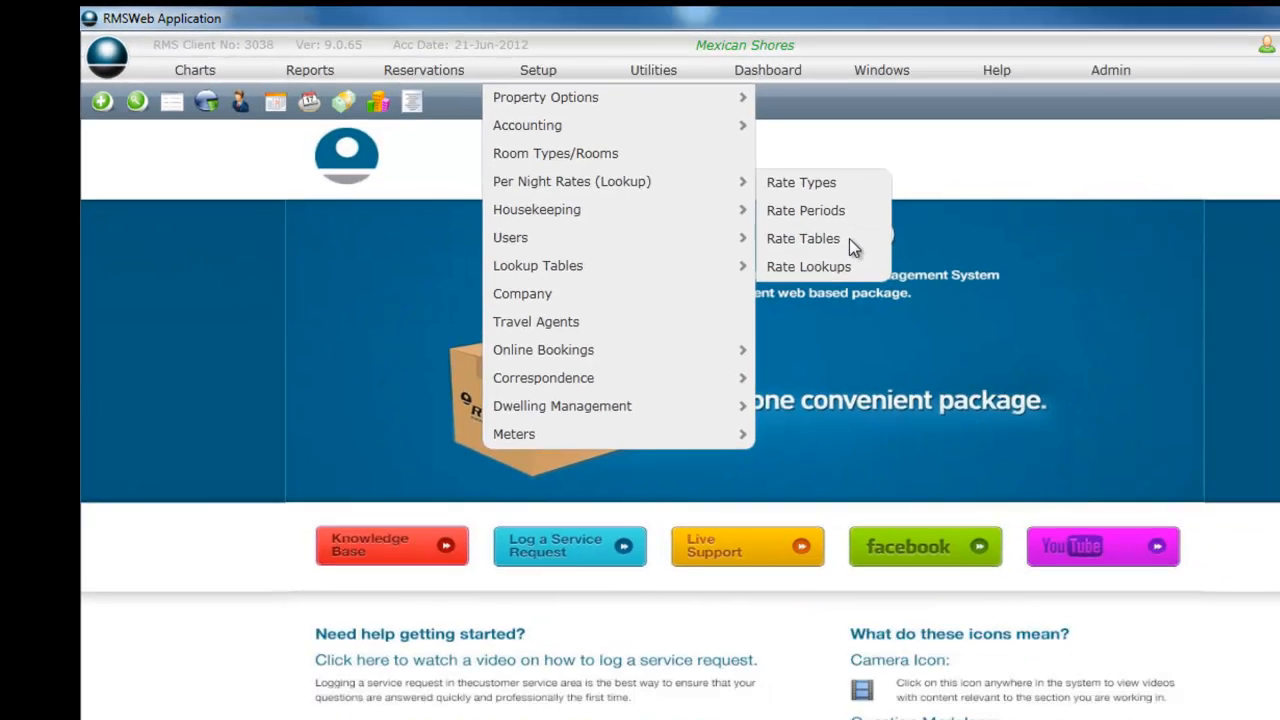
pyautogui.click(1048, 294)
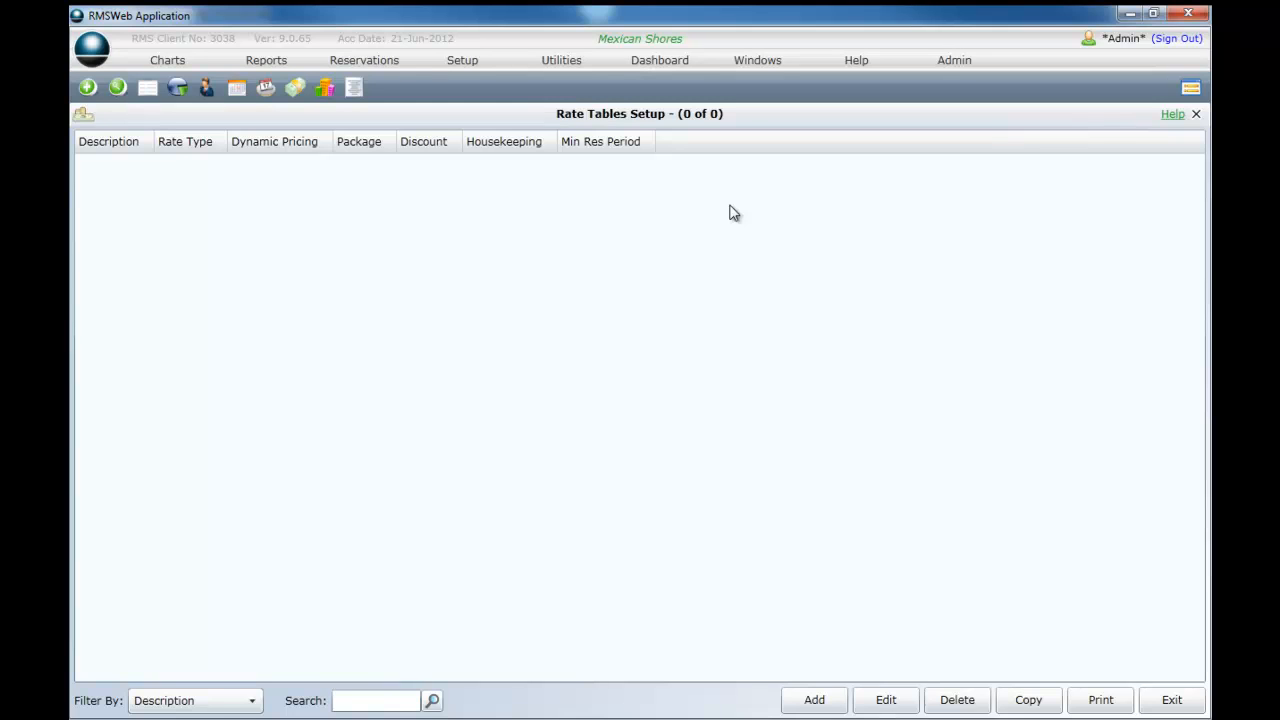
pyautogui.click(818, 703)
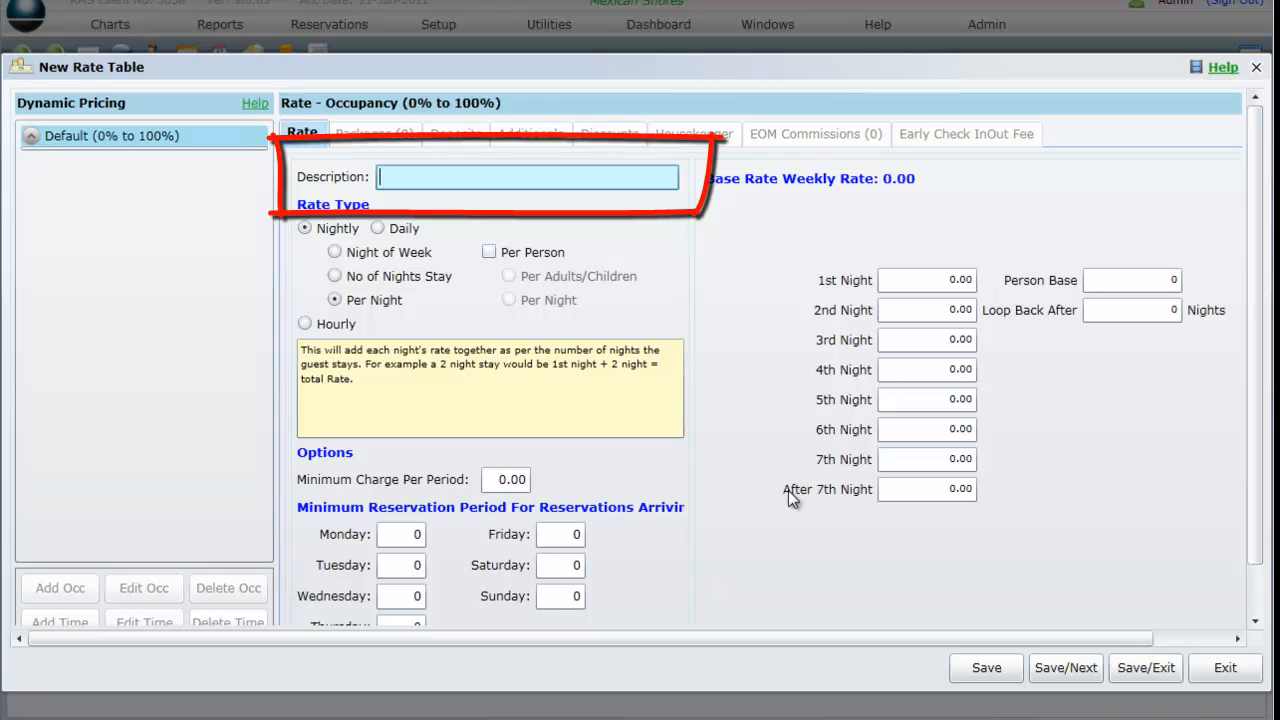
pyautogui.write('Studi')
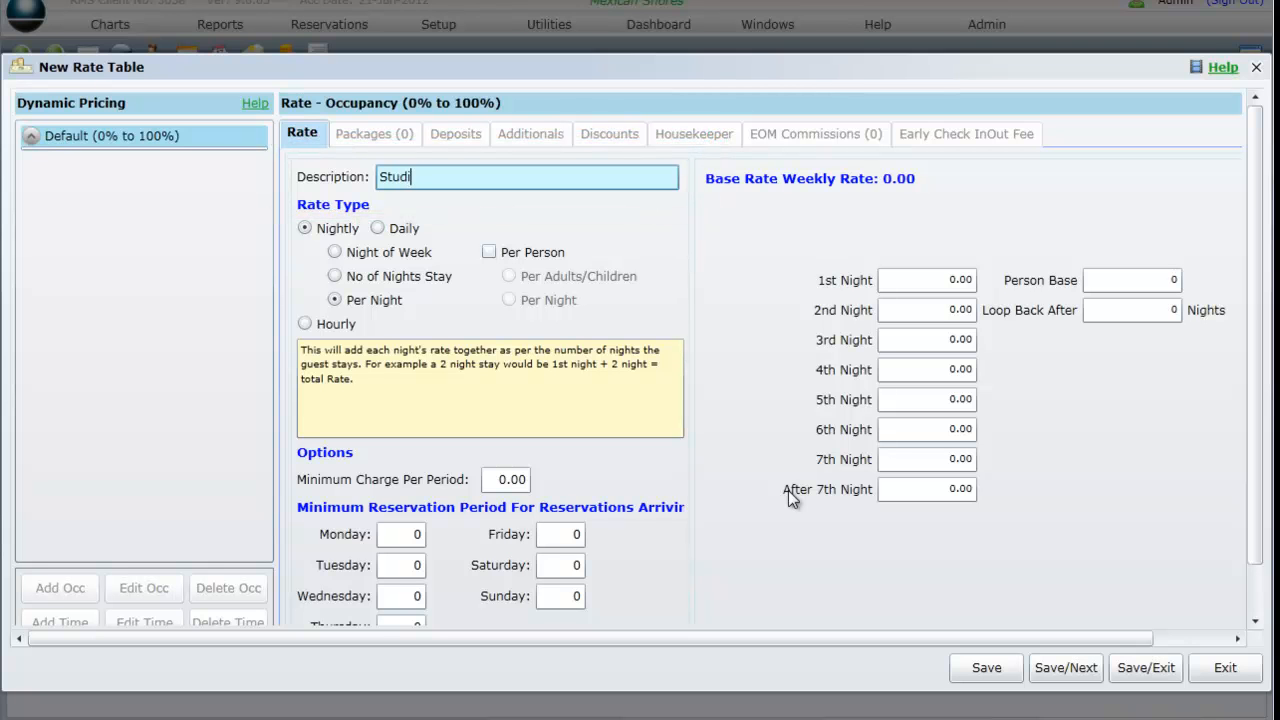
pyautogui.write('o Low Season')
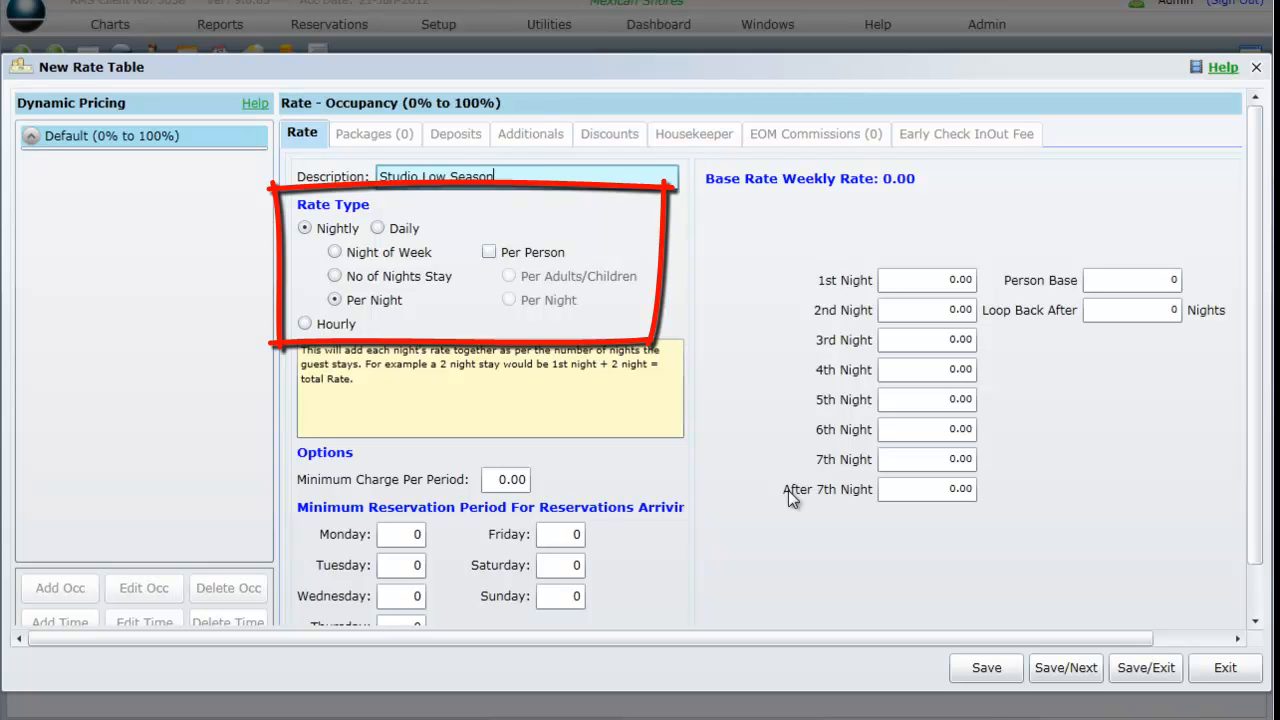
# Compare the Night of Week and No of Nights Stay rate types, ending with Per Night selected.
pyautogui.click(359, 258)
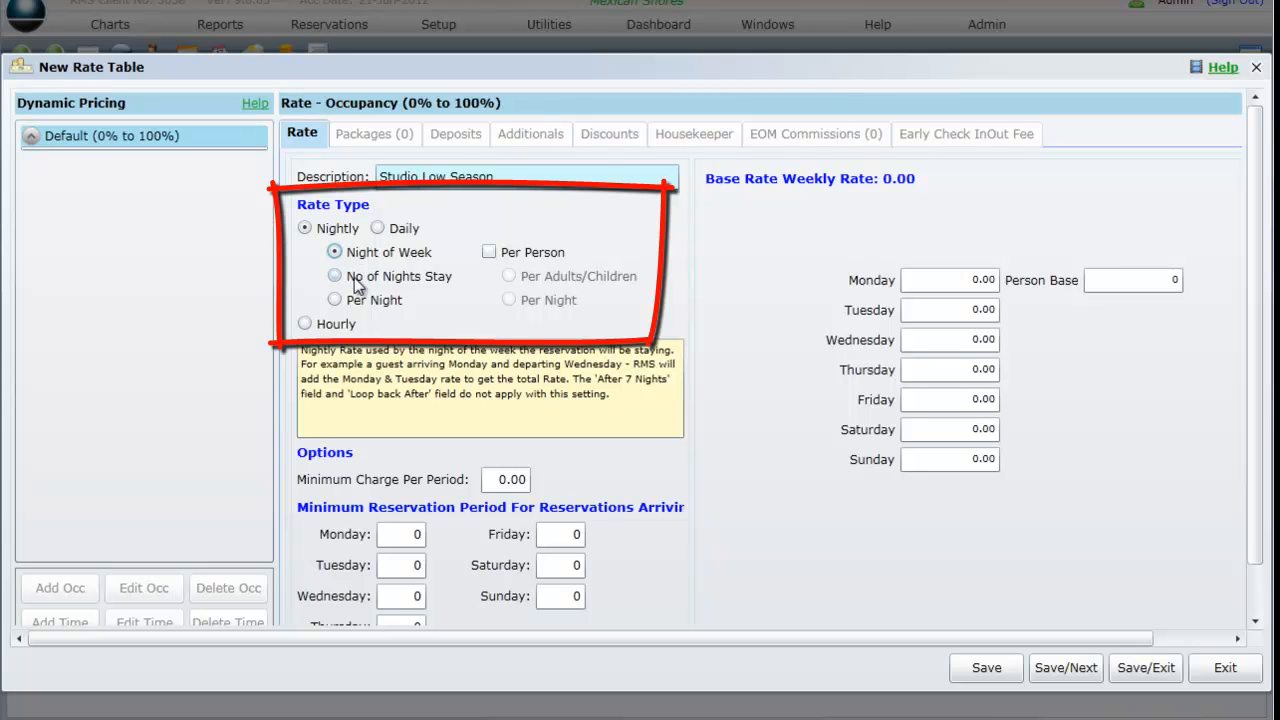
pyautogui.click(356, 280)
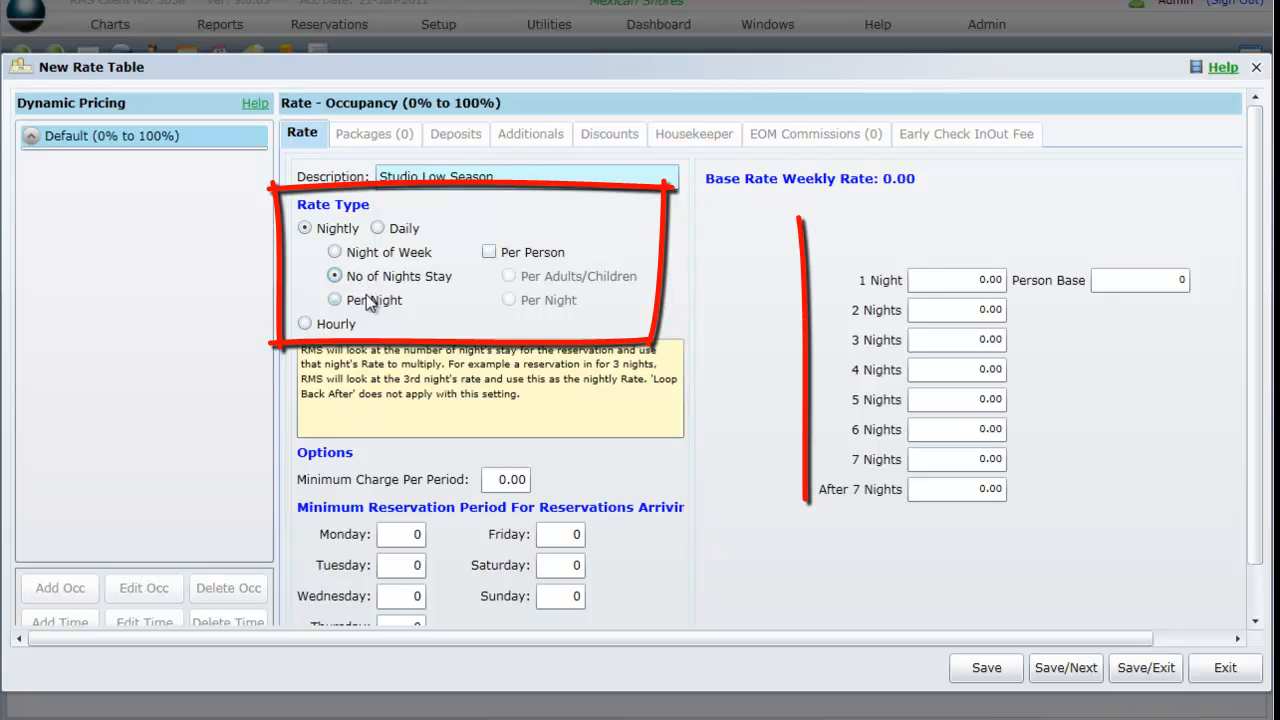
pyautogui.click(366, 299)
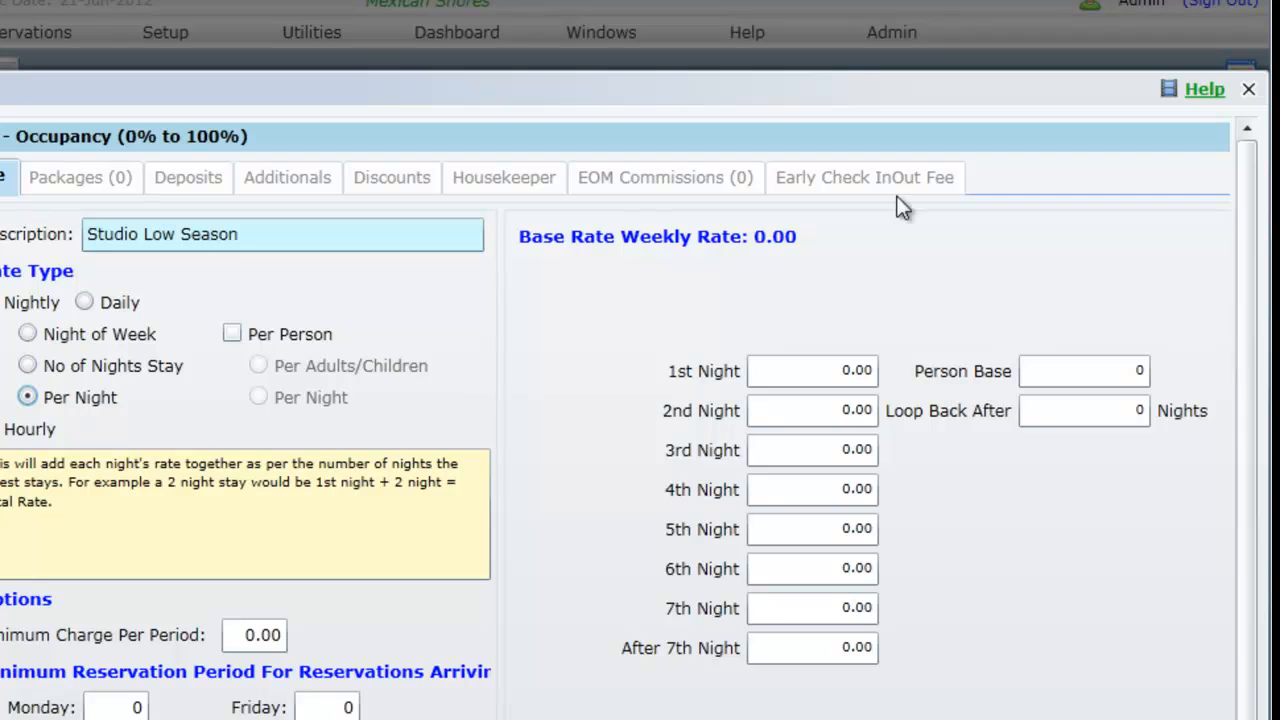
# Set the rate to 80 for the 1st through 7th nights and for After 7th Night.
pyautogui.moveTo(812, 371); pyautogui.dragTo(866, 374)
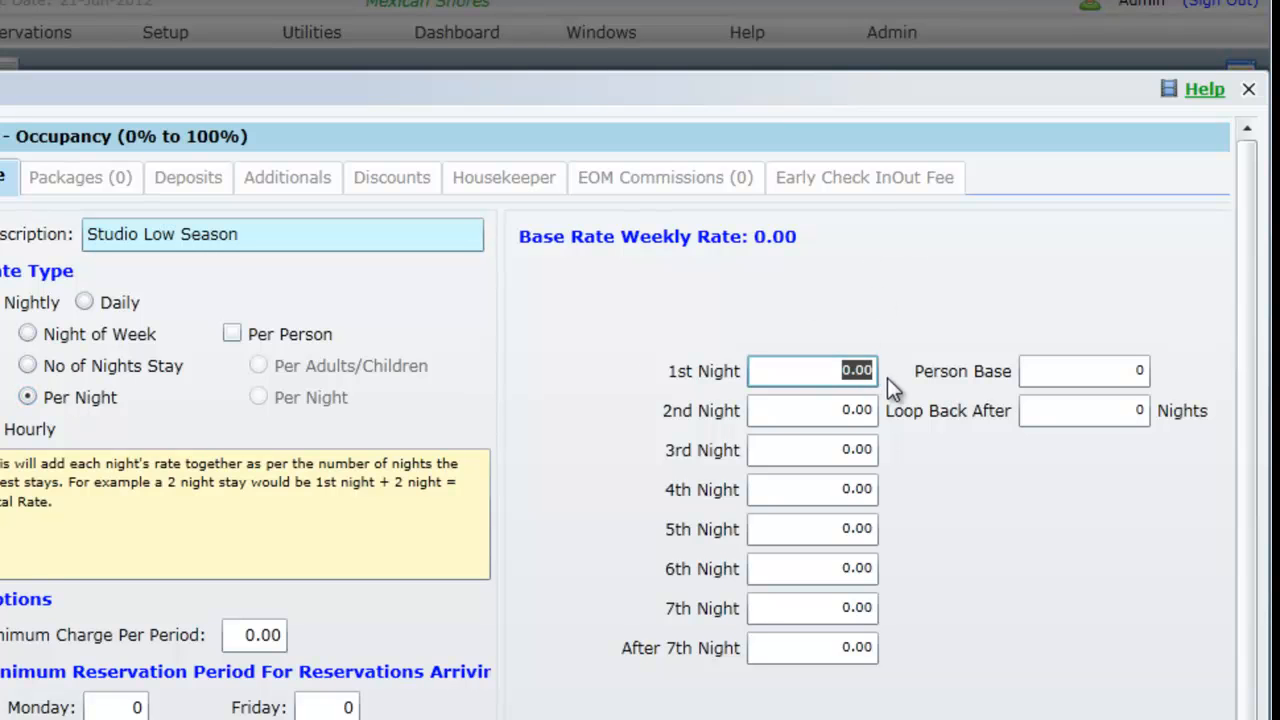
pyautogui.write('80')
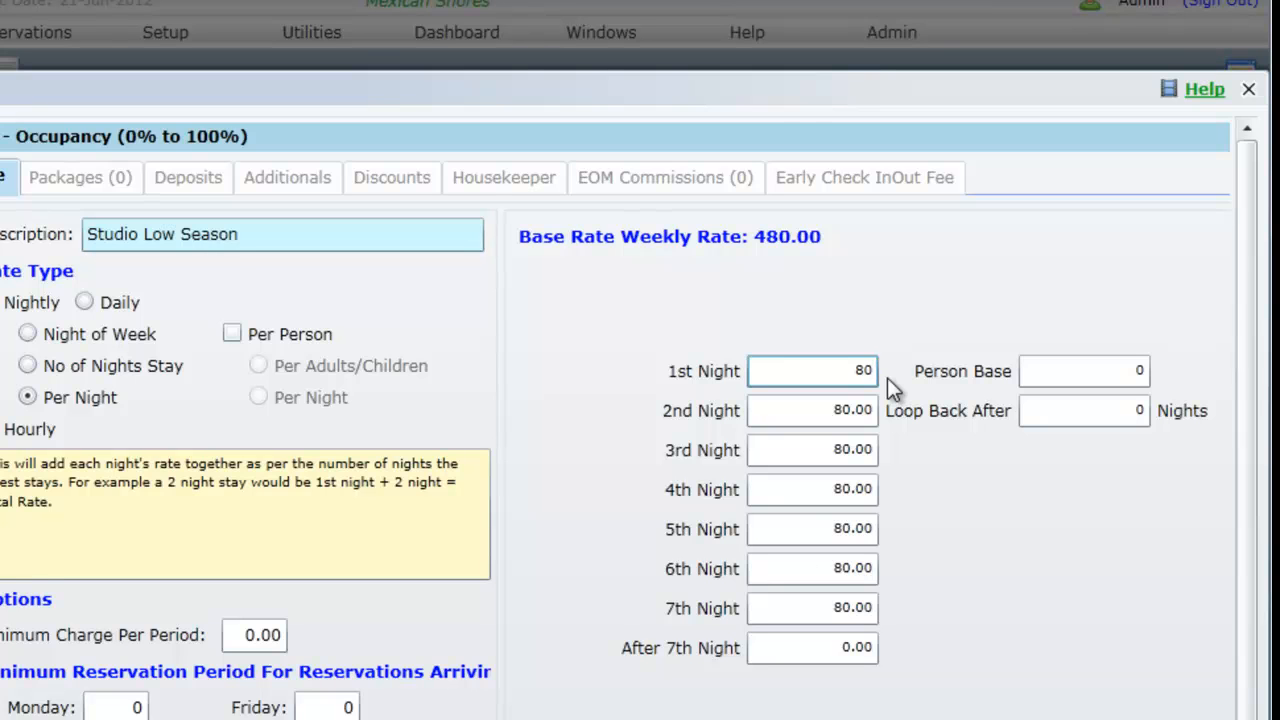
pyautogui.press('Tab')
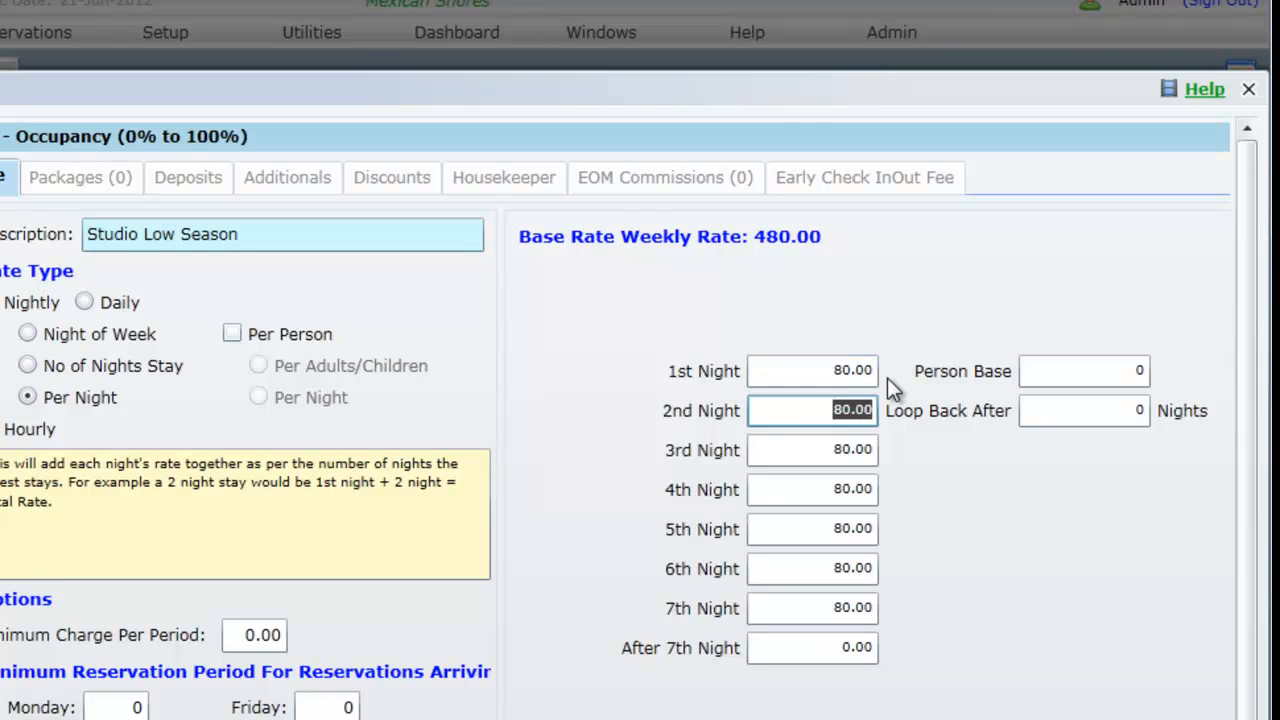
pyautogui.press('Tab')
pyautogui.press('Tab')
pyautogui.press('Tab')
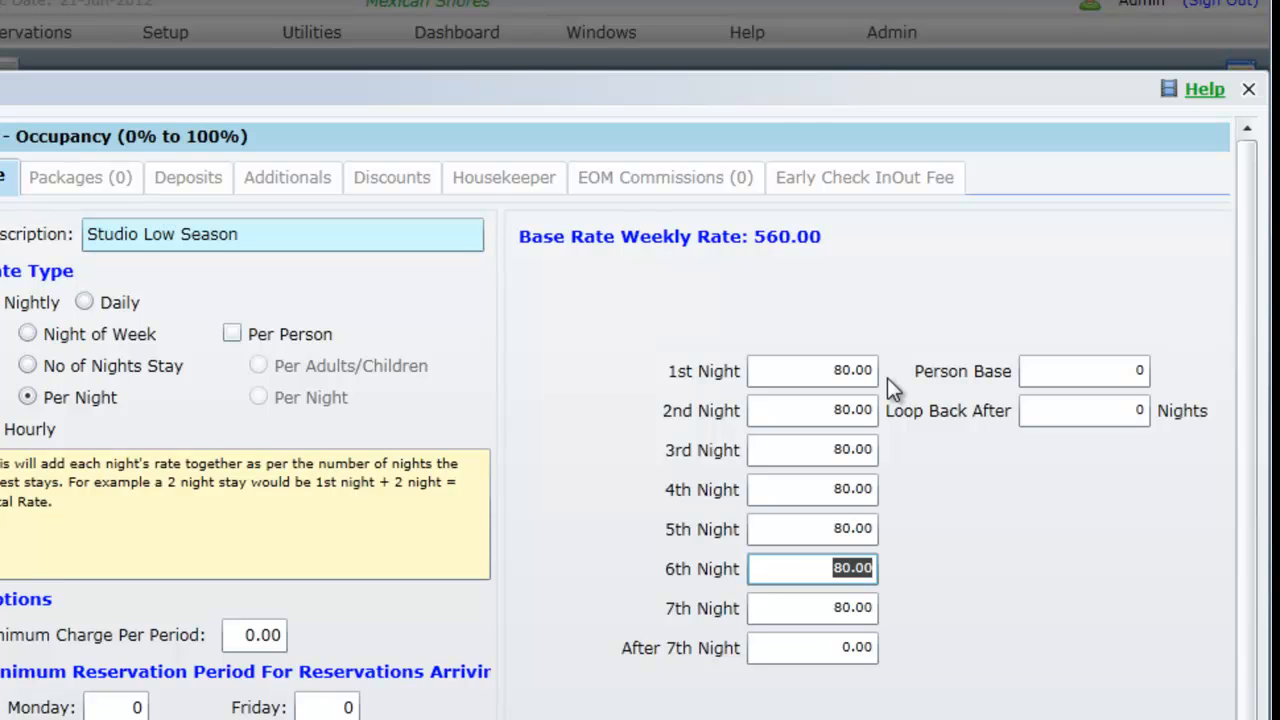
pyautogui.press('Tab')
pyautogui.press('Tab')
pyautogui.write('8')
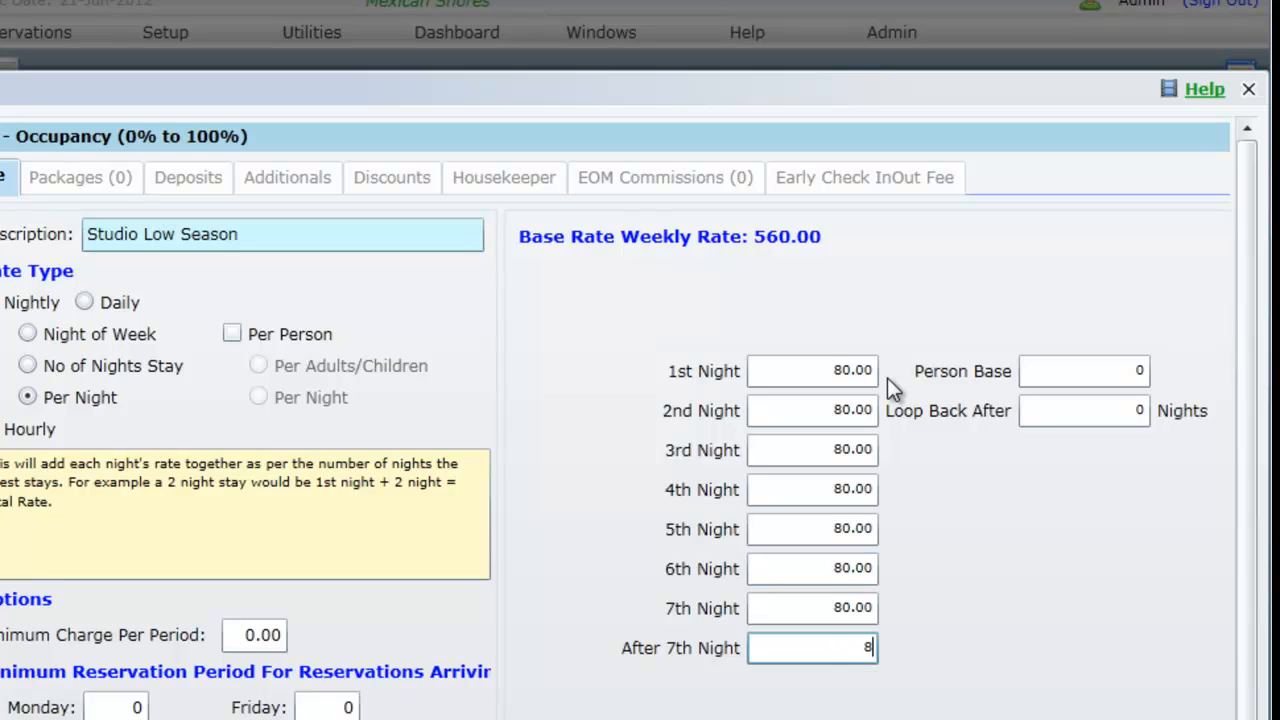
pyautogui.write('0')
# Set the Person Base to 2 and save the rate table.
pyautogui.press('Tab')
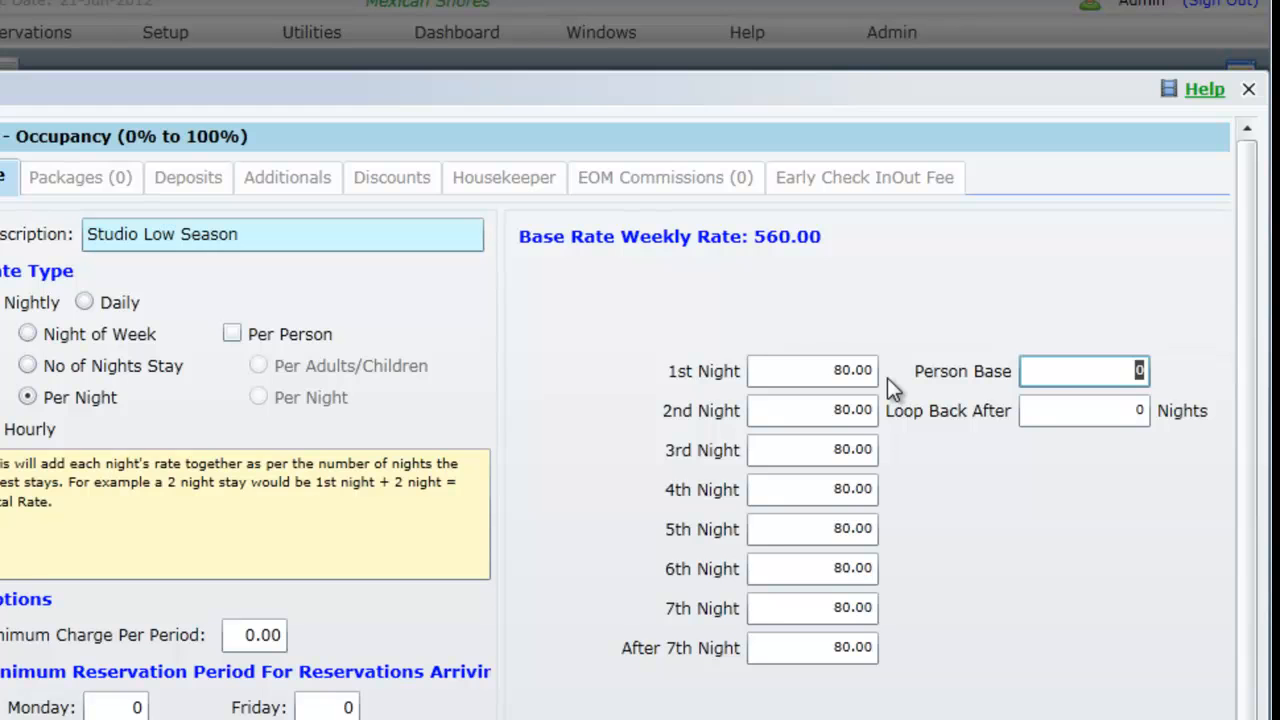
pyautogui.write('2')
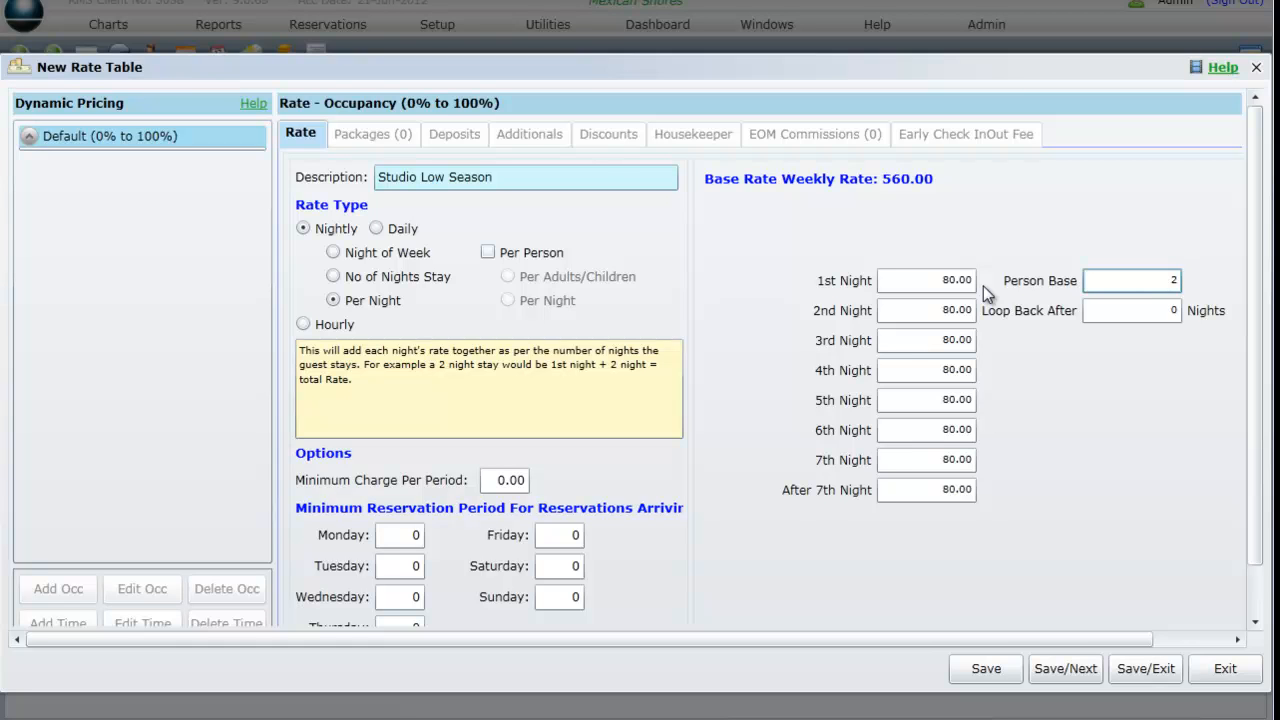
pyautogui.click(985, 668)
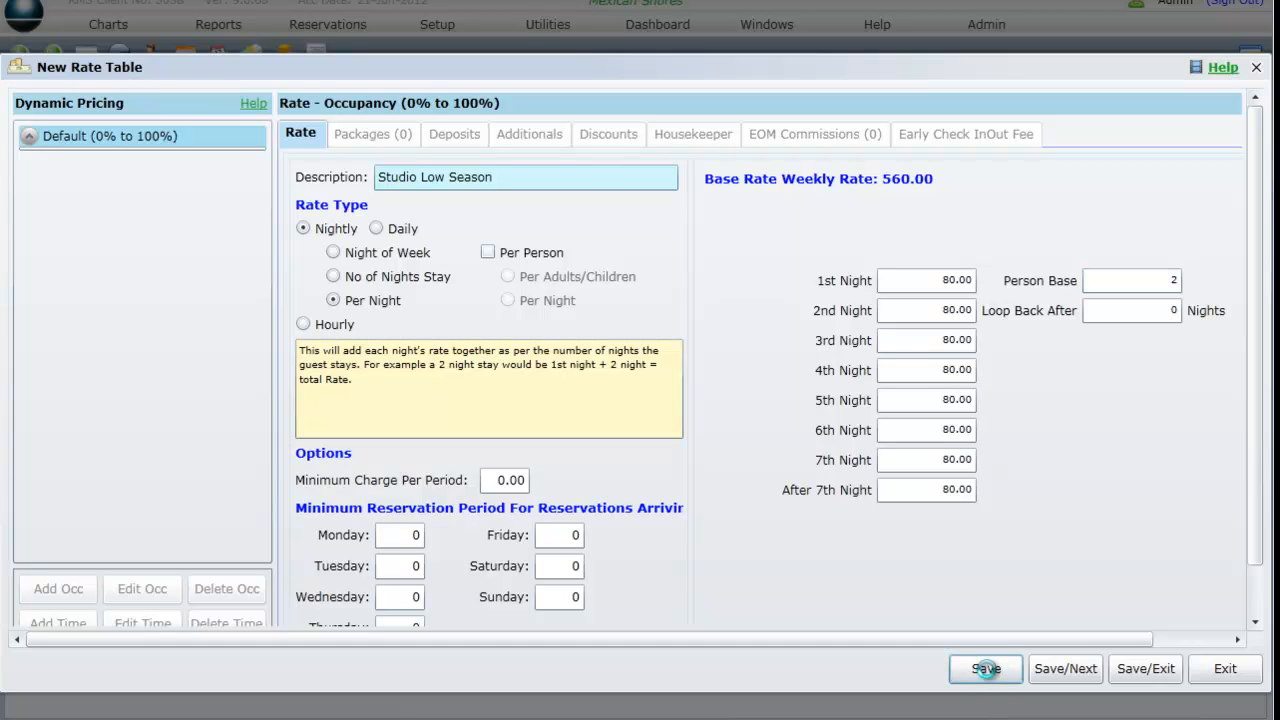
# Set the first deposit to 50% of the total rate, to be paid 7 days from the reservation date made.
pyautogui.click(455, 134)
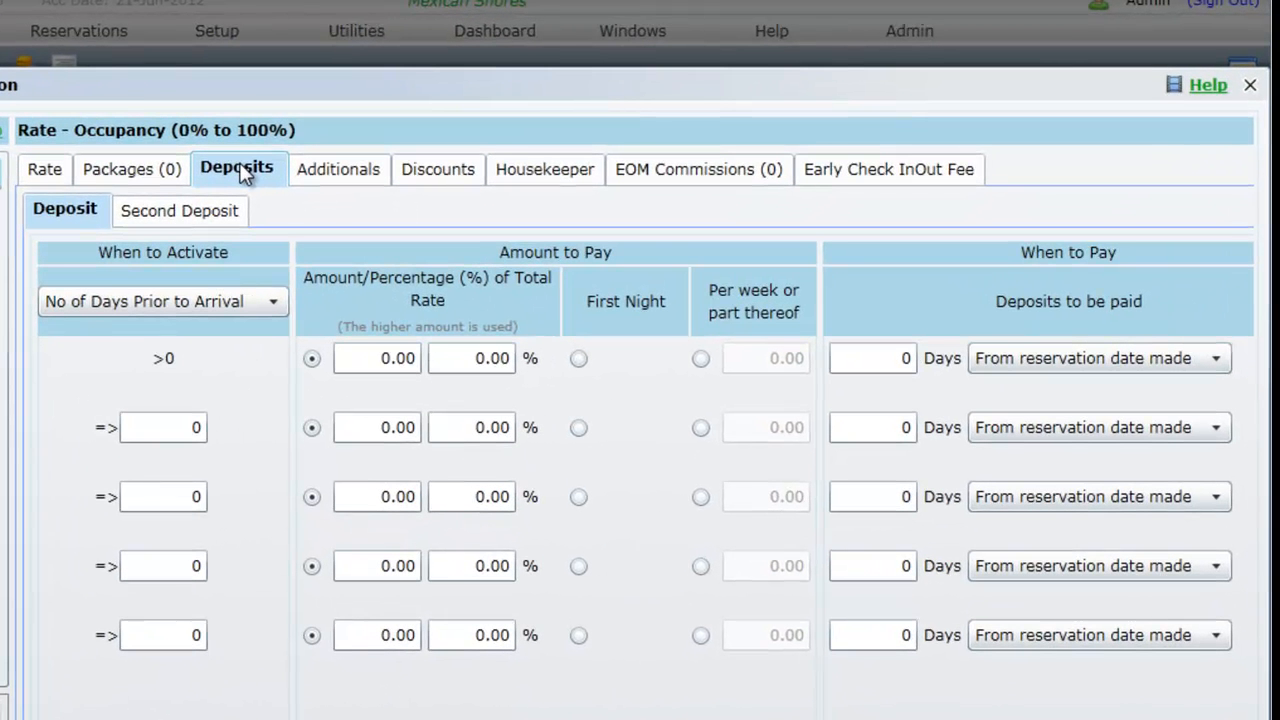
pyautogui.click(460, 358)
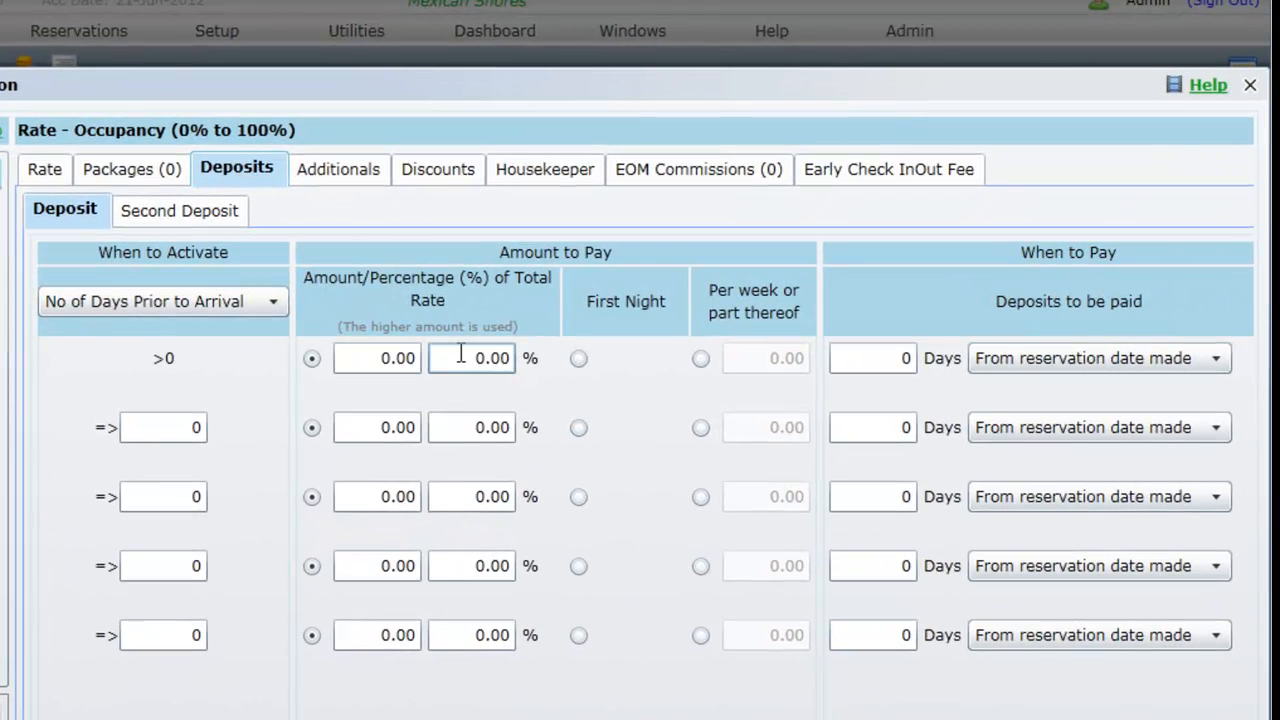
pyautogui.write('50')
pyautogui.click(893, 360)
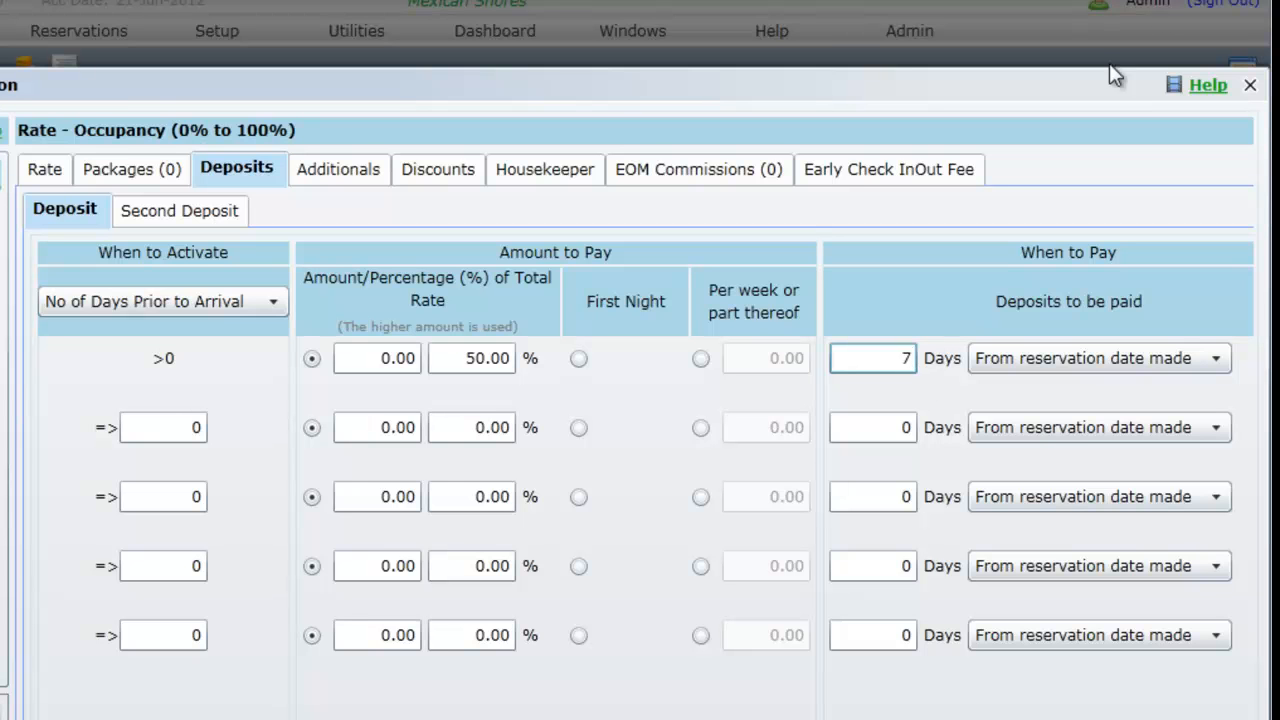
# Set the nightly charge for additional adults to 20, from the 1st additional through Thereafter.
pyautogui.click(342, 172)
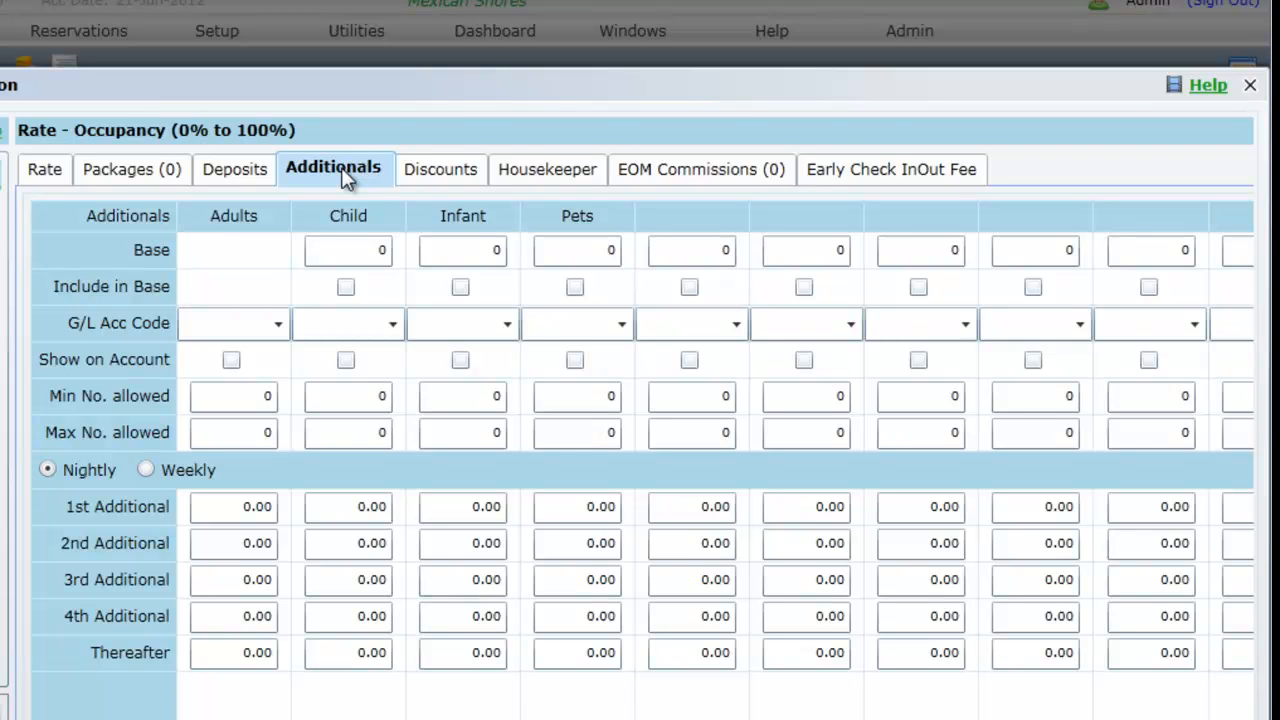
pyautogui.click(240, 508)
pyautogui.moveTo(234, 506); pyautogui.dragTo(305, 518)
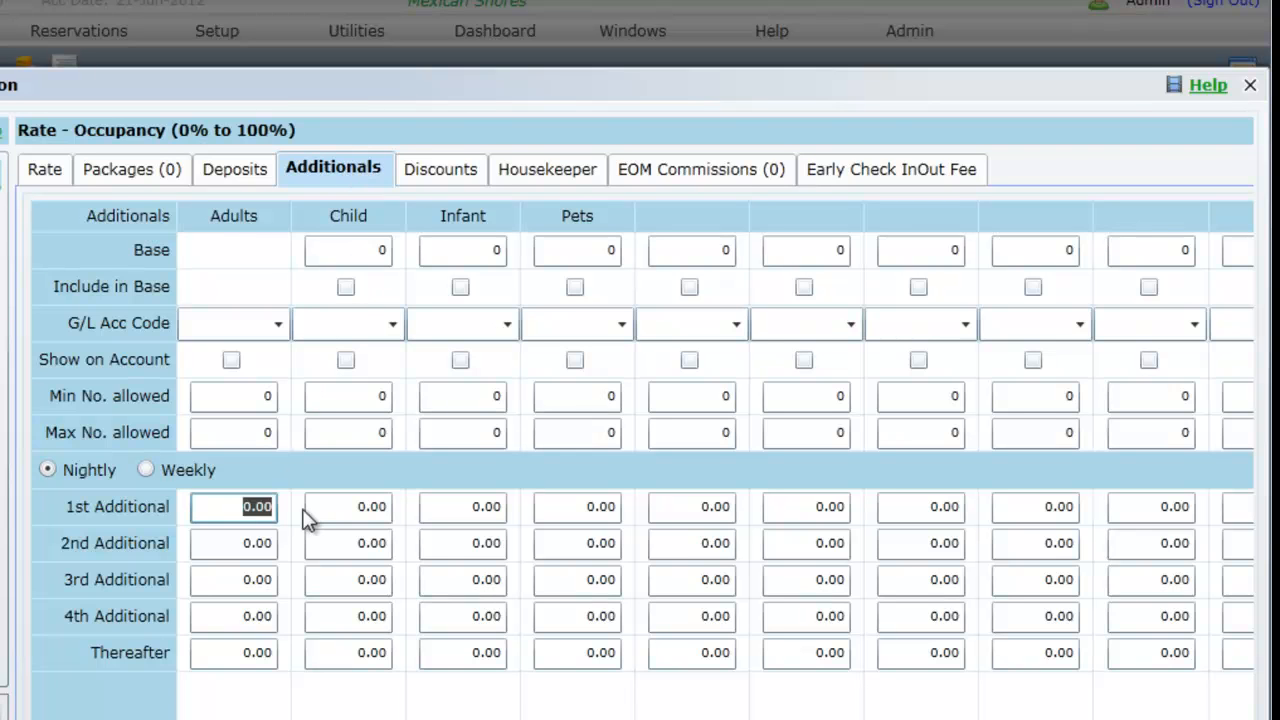
pyautogui.write('20')
pyautogui.press('Tab')
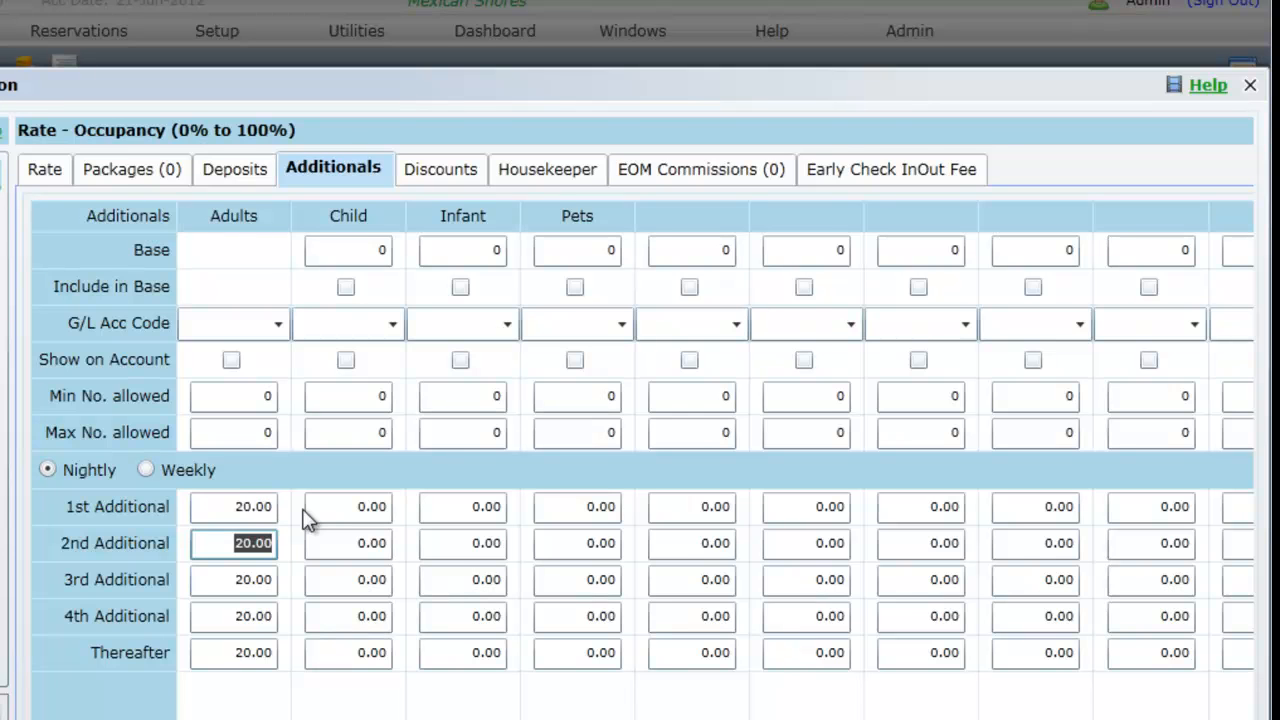
# Set the nightly charge for additional children to 15 at every level, and save and close the rate table.
pyautogui.moveTo(346, 506); pyautogui.dragTo(428, 512)
pyautogui.write('15')
pyautogui.press('Tab')
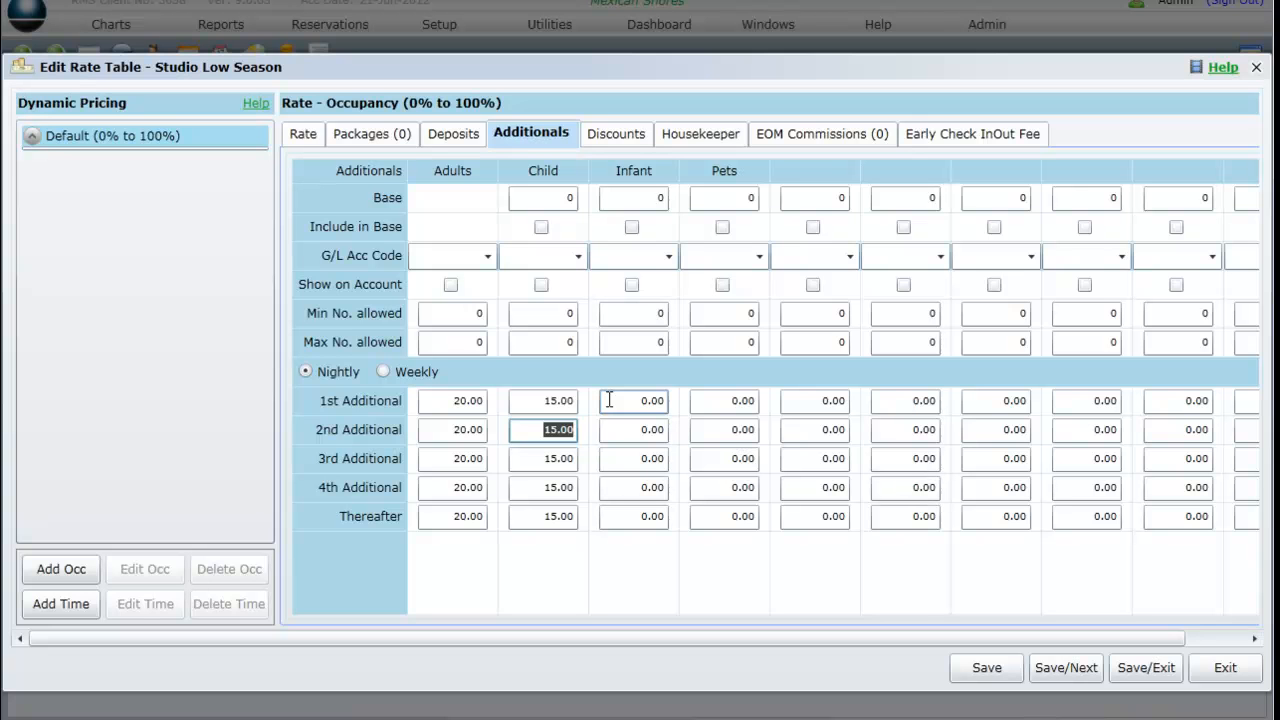
pyautogui.click(1148, 668)
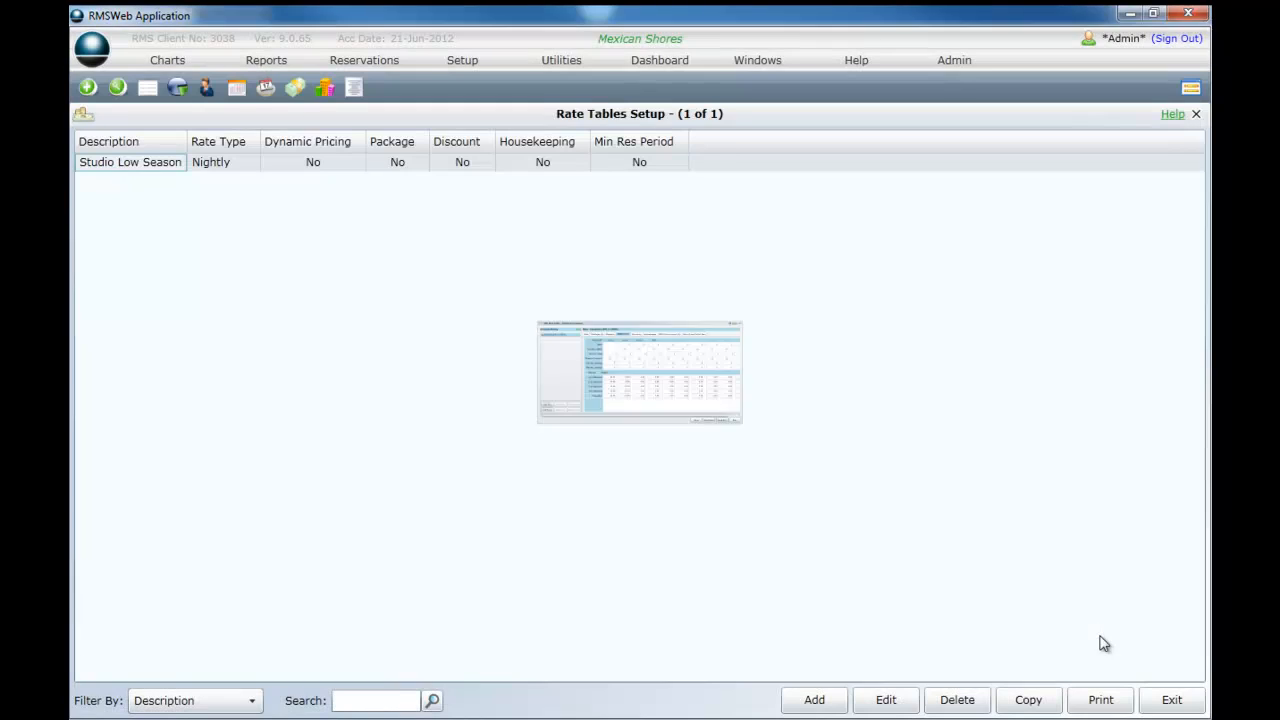